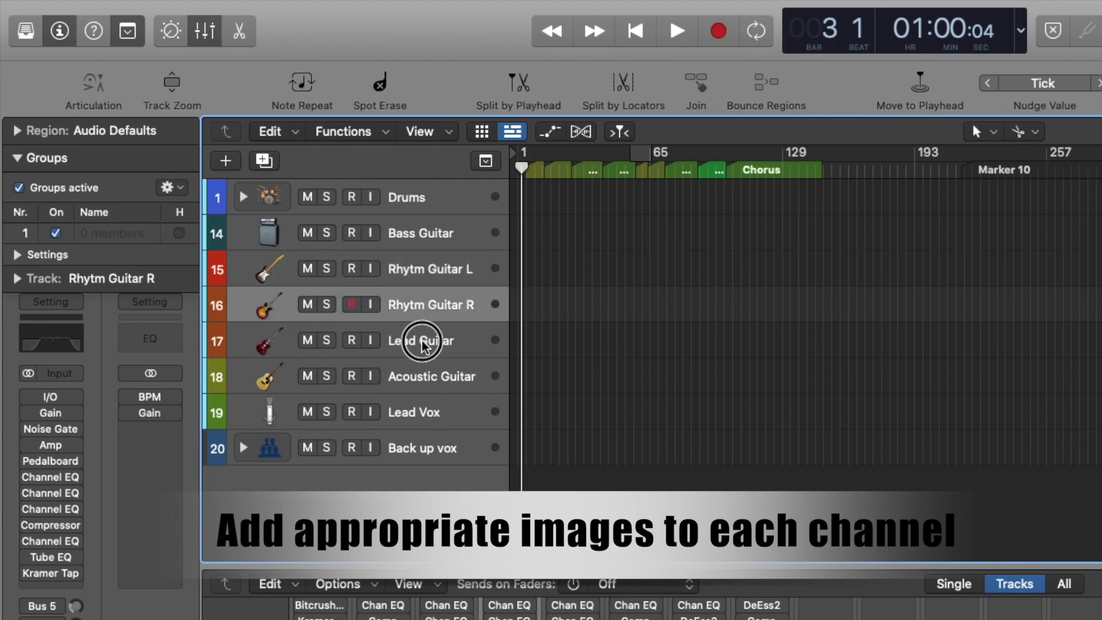
Assign the sunburst electric guitar icon to the Rhytm Guitar L track and open the track's name for editing
{"action": "left_click", "coordinate": [431, 270]}
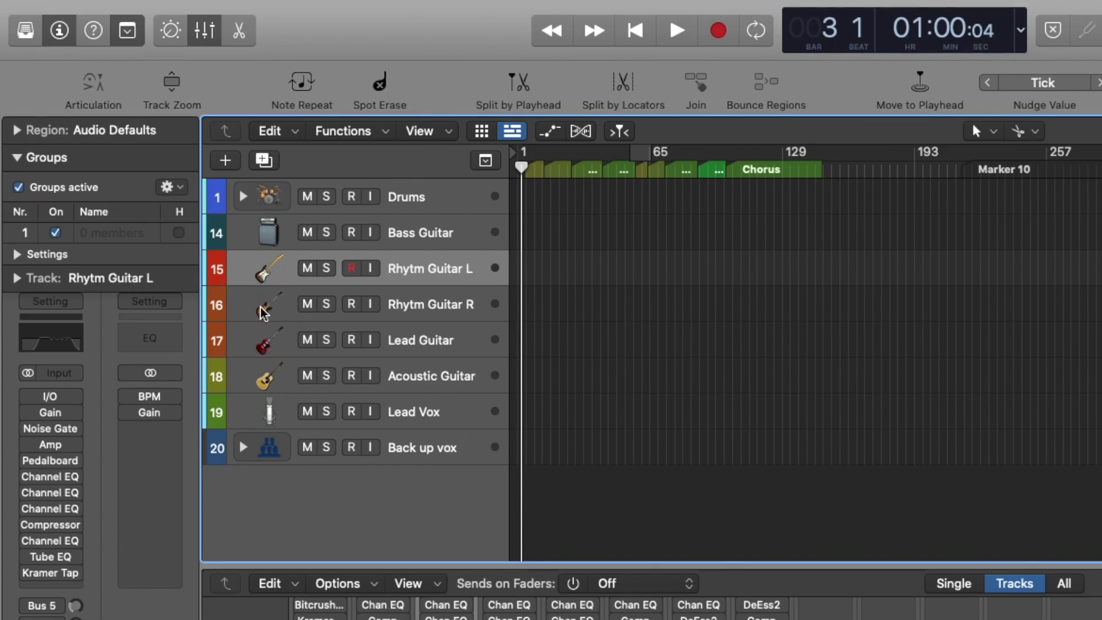
{"action": "left_click", "coordinate": [270, 277]}
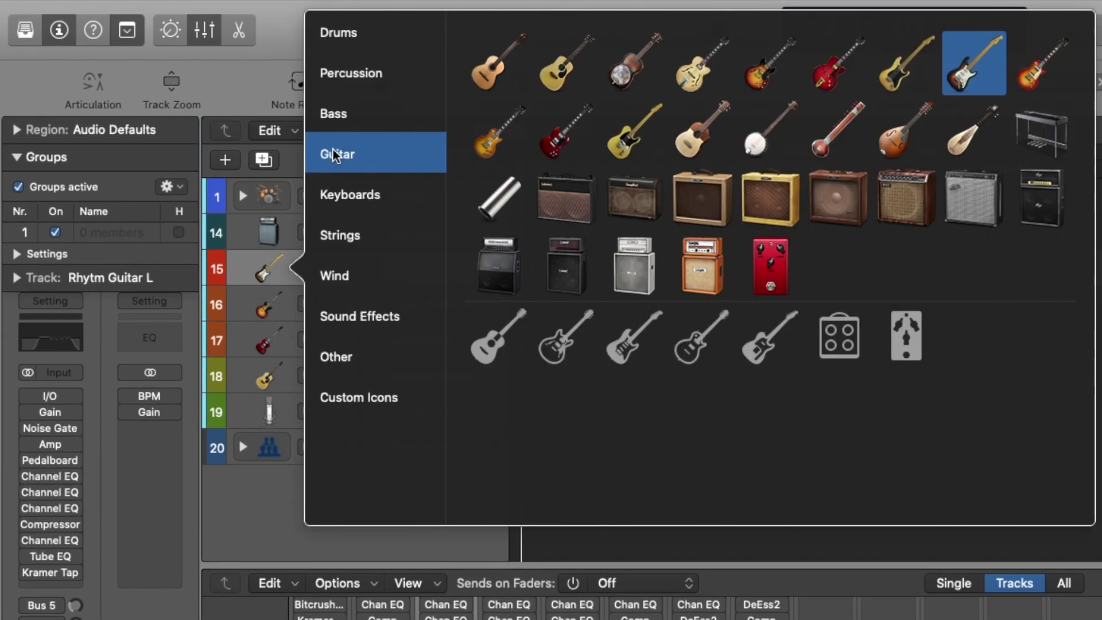
{"action": "left_click", "coordinate": [983, 63]}
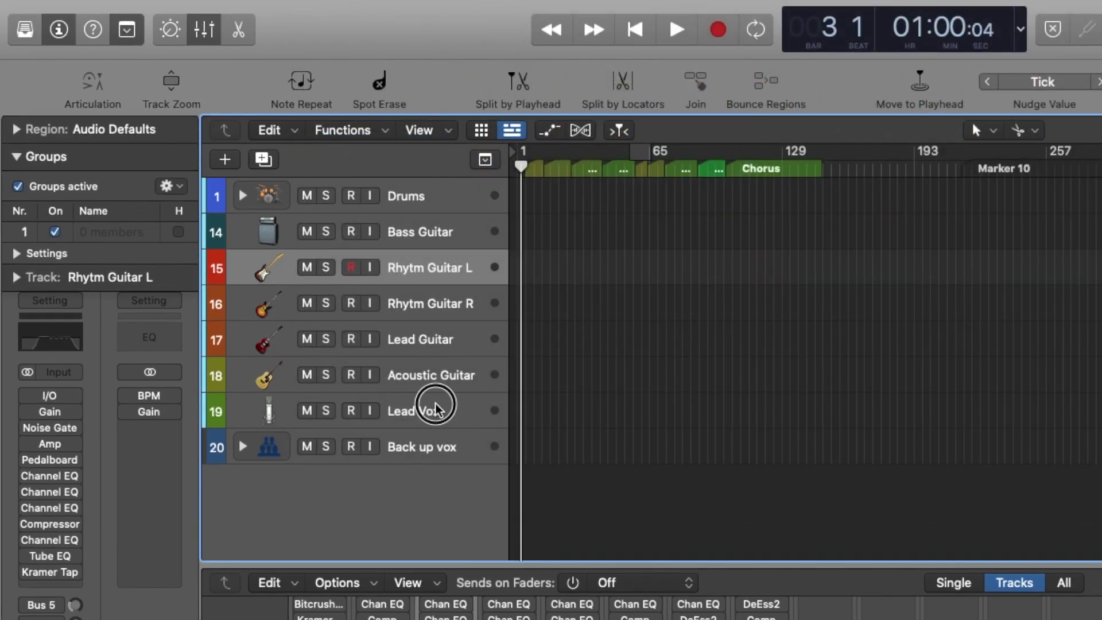
{"action": "left_click", "coordinate": [436, 410]}
{"action": "double_click", "coordinate": [453, 268]}
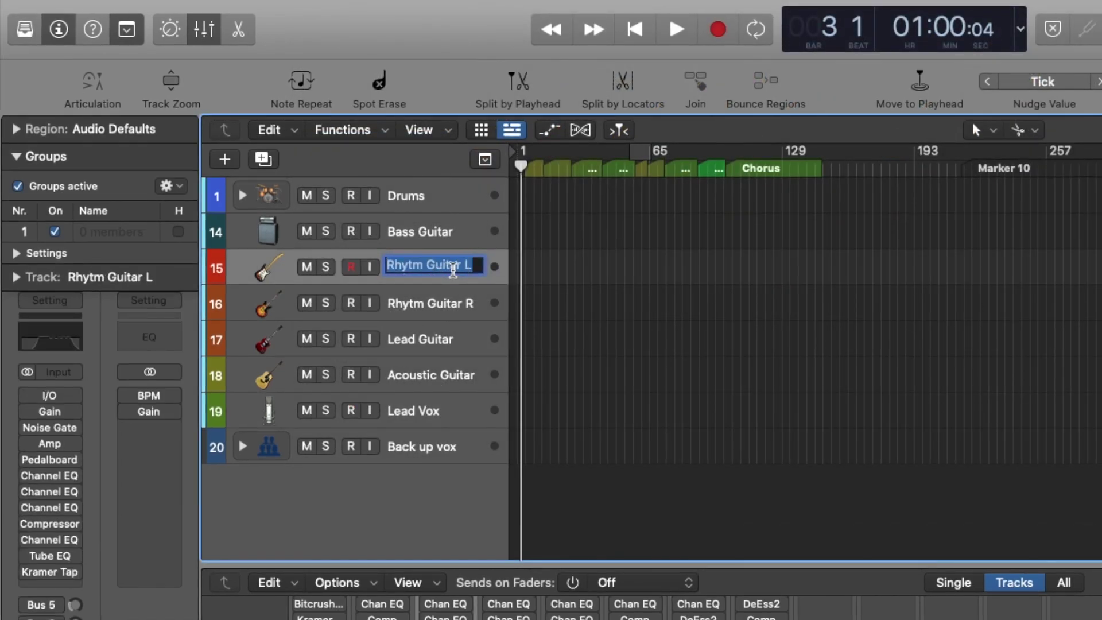
Assign the single studio microphone icon to the Lead Vox track and open the track's name for editing
{"action": "left_click", "coordinate": [397, 410]}
{"action": "left_click", "coordinate": [270, 413]}
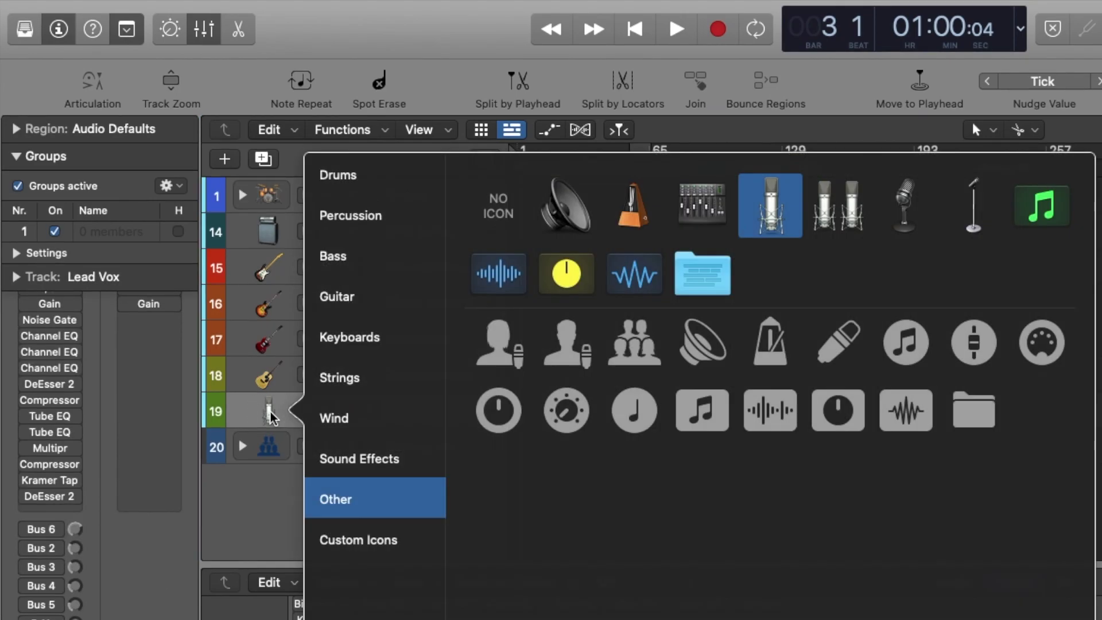
{"action": "left_click", "coordinate": [771, 205]}
{"action": "double_click", "coordinate": [444, 414]}
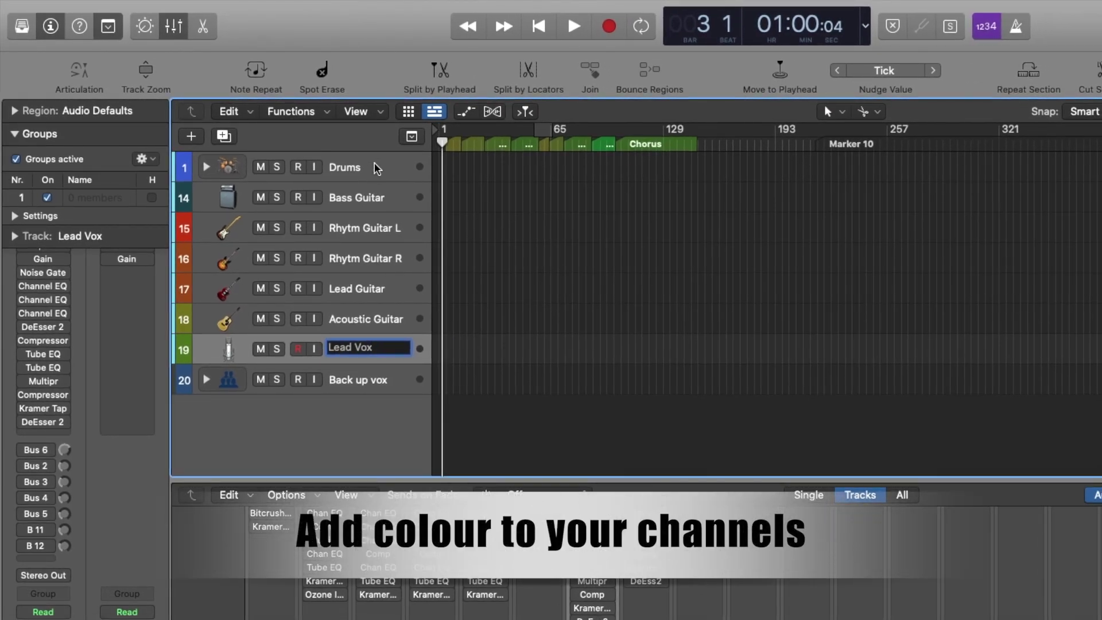
Set the Drums track's color to bright royal blue and close the color palette
{"action": "left_click", "coordinate": [374, 167]}
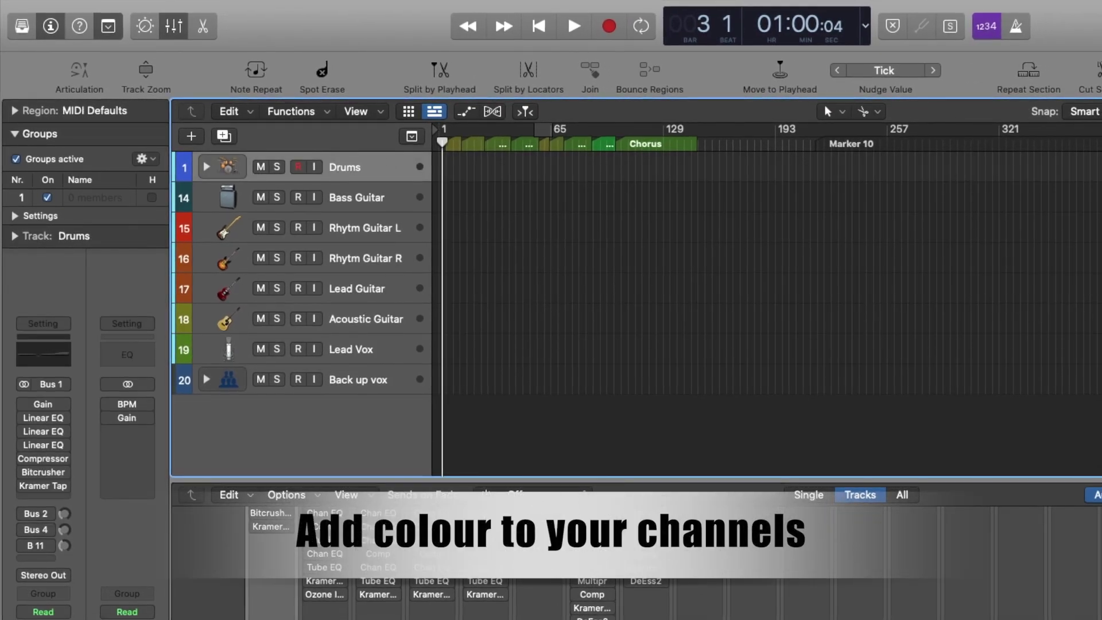
{"action": "key", "text": "alt+c"}
{"action": "left_click_drag", "start_coordinate": [901, 240], "coordinate": [876, 242]}
{"action": "left_click", "coordinate": [750, 259]}
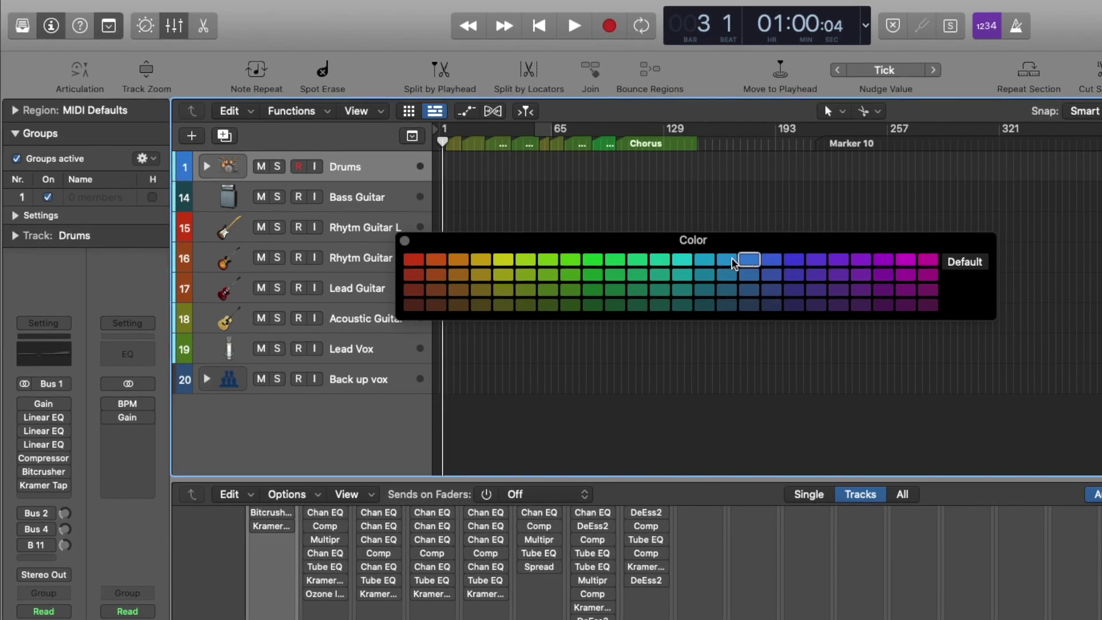
{"action": "left_click", "coordinate": [772, 261]}
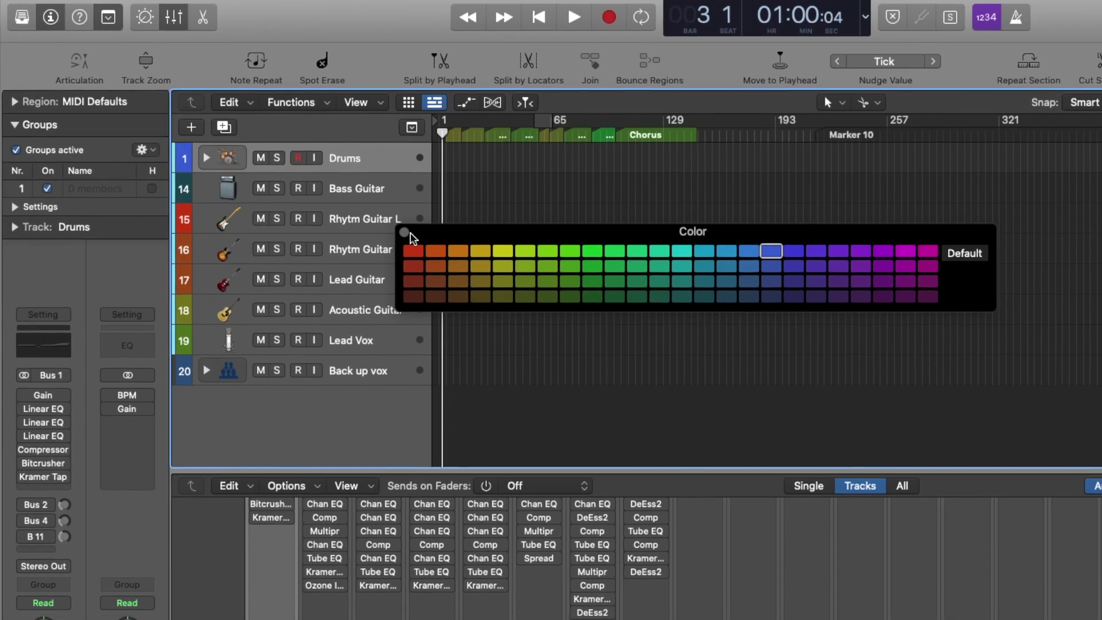
{"action": "left_click", "coordinate": [406, 238]}
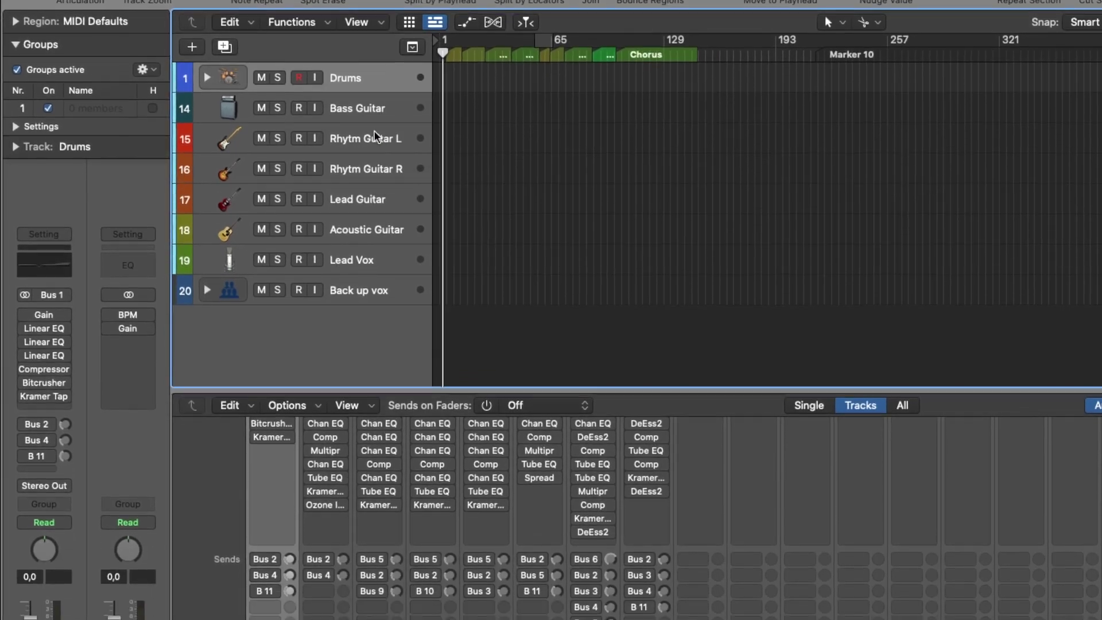
Examine the color coding of the guitar and vocal channel strips in the mixer, from Rhytm Guitar L to Back up vox
{"action": "left_click", "coordinate": [374, 139]}
{"action": "scroll", "coordinate": [457, 495], "scroll_direction": "down", "scroll_amount": 5}
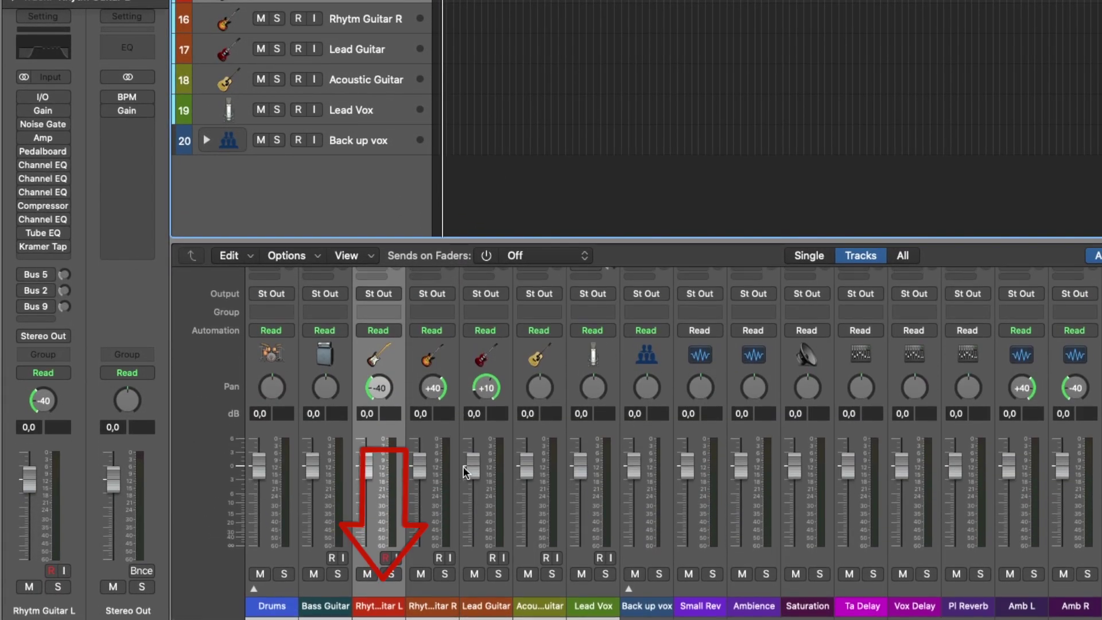
{"action": "key", "text": "Down"}
{"action": "key", "text": "Down"}
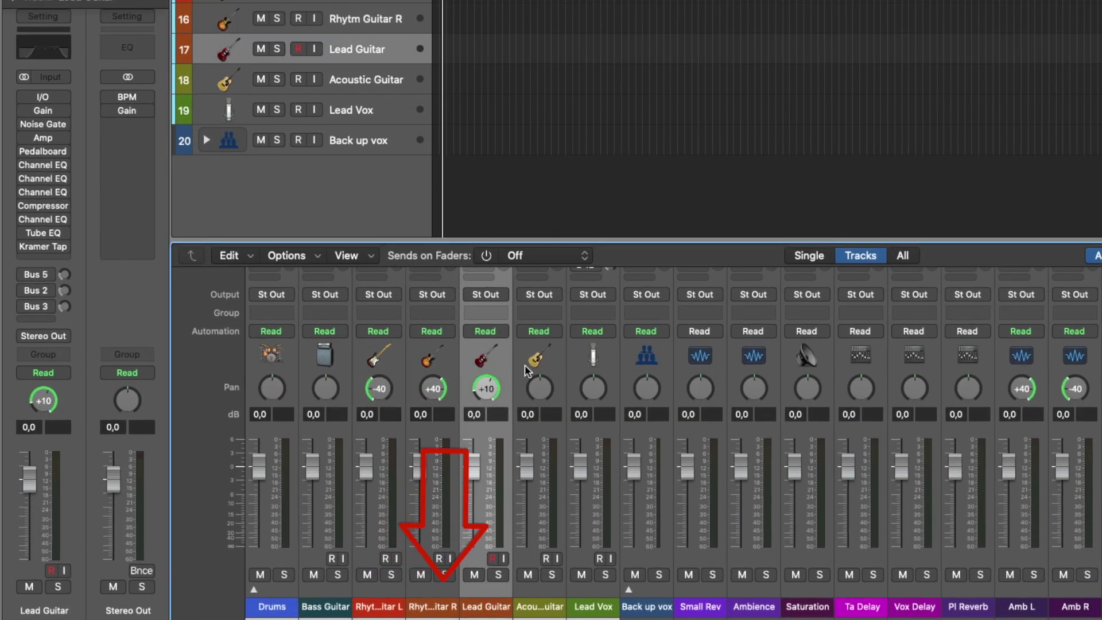
{"action": "left_click", "coordinate": [540, 365]}
{"action": "left_click", "coordinate": [604, 361]}
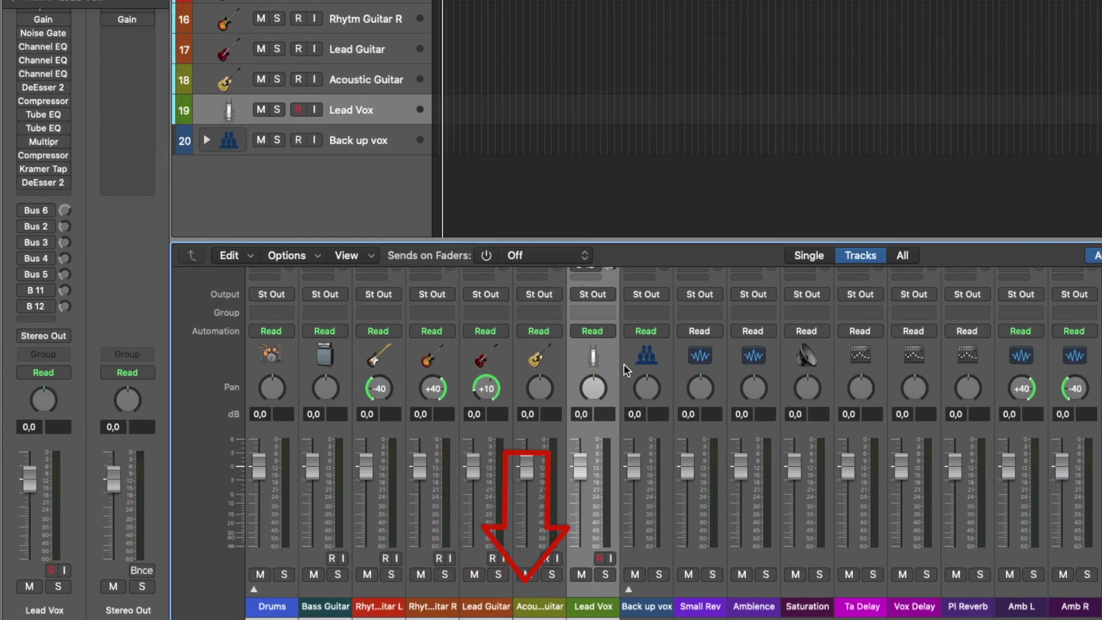
{"action": "left_click", "coordinate": [644, 364]}
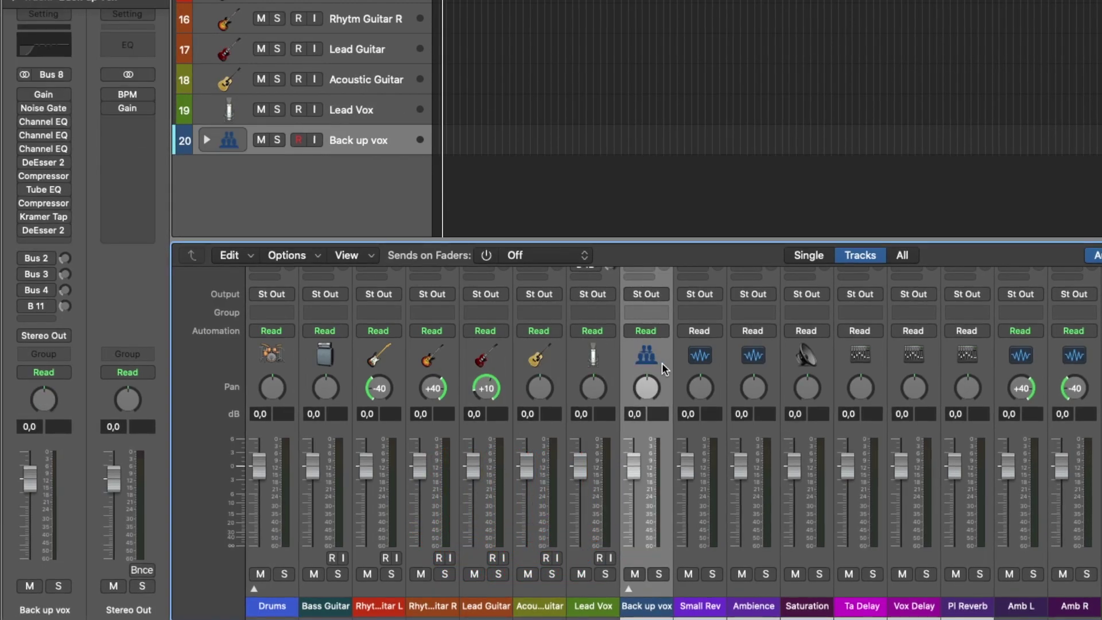
Examine the effect channel strips in the mixer one by one, from Small Rev to Pl Reverb
{"action": "left_click", "coordinate": [713, 363]}
{"action": "left_click", "coordinate": [766, 365]}
{"action": "left_click", "coordinate": [821, 365]}
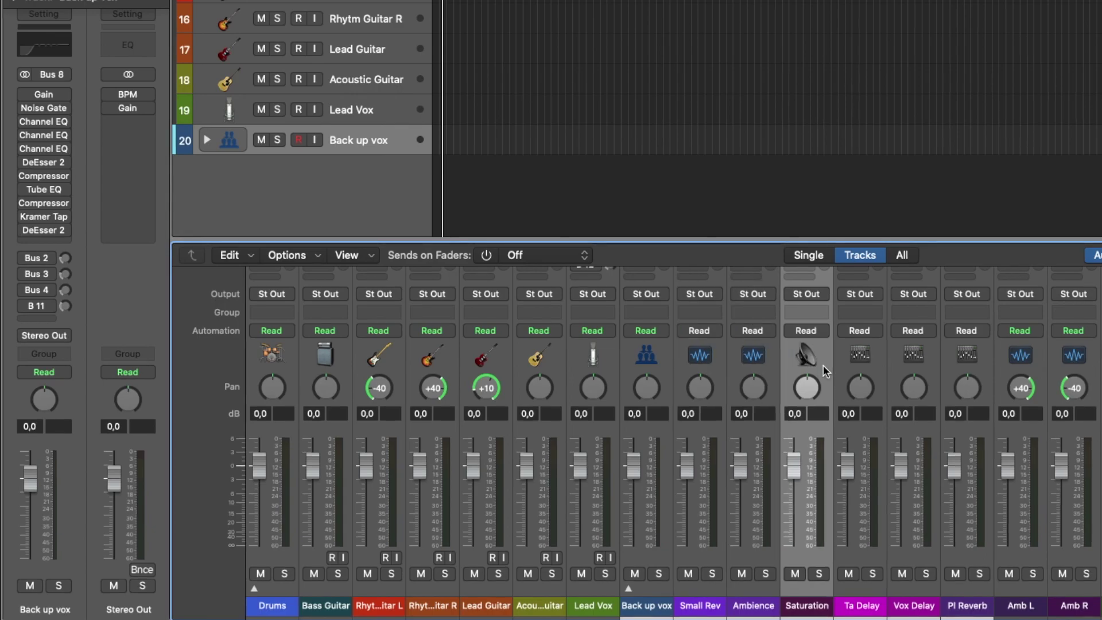
{"action": "left_click", "coordinate": [872, 364]}
{"action": "left_click", "coordinate": [935, 367]}
{"action": "left_click", "coordinate": [979, 371]}
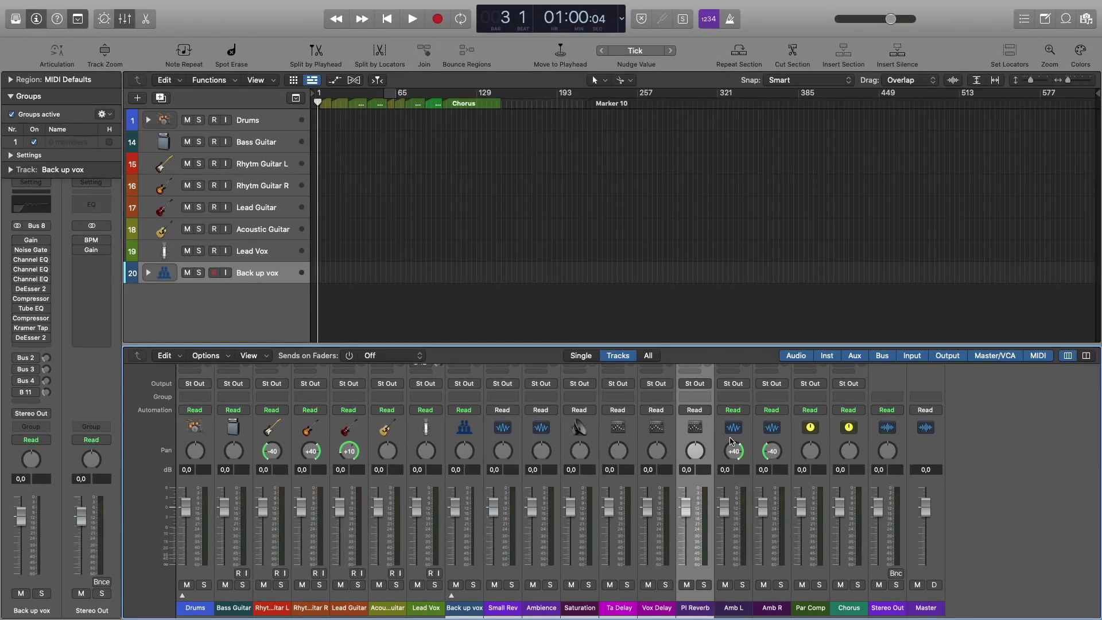
Review the bus inputs, plug-ins and sends of the aux effect channels in the mixer, selecting the Small Rev strip
{"action": "scroll", "coordinate": [737, 438], "scroll_direction": "up", "scroll_amount": 5}
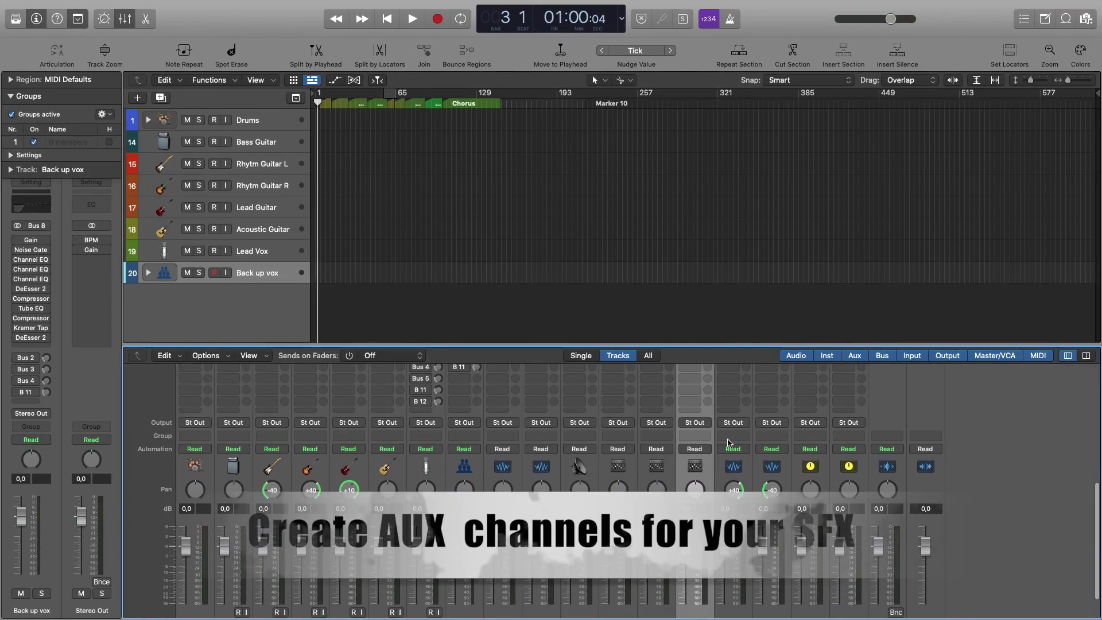
{"action": "scroll", "coordinate": [729, 444], "scroll_direction": "up", "scroll_amount": 8}
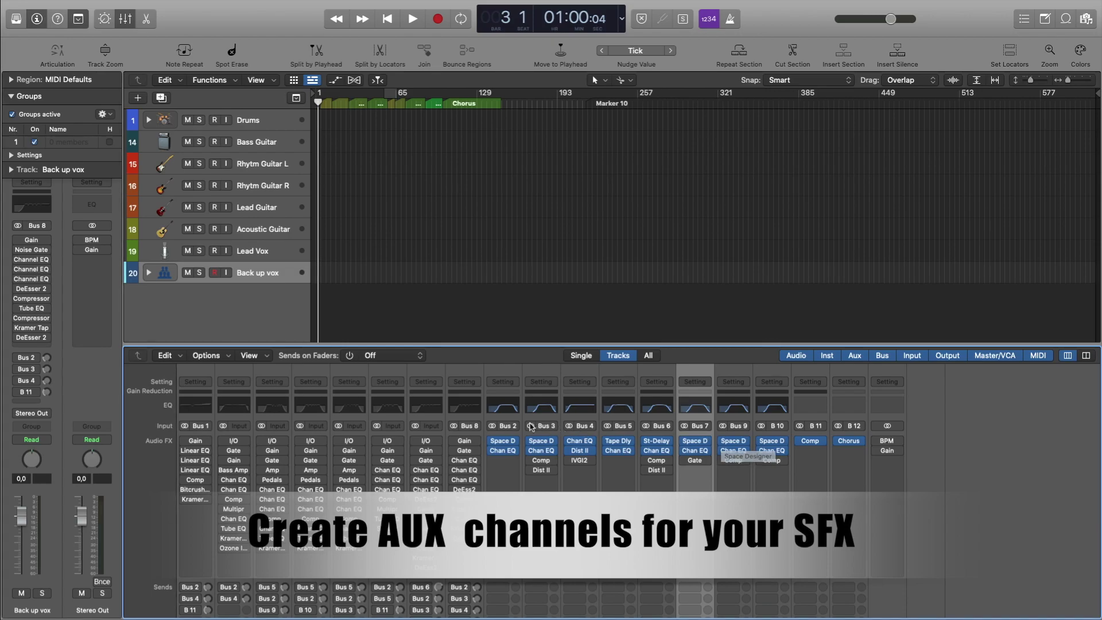
{"action": "left_click", "coordinate": [507, 417]}
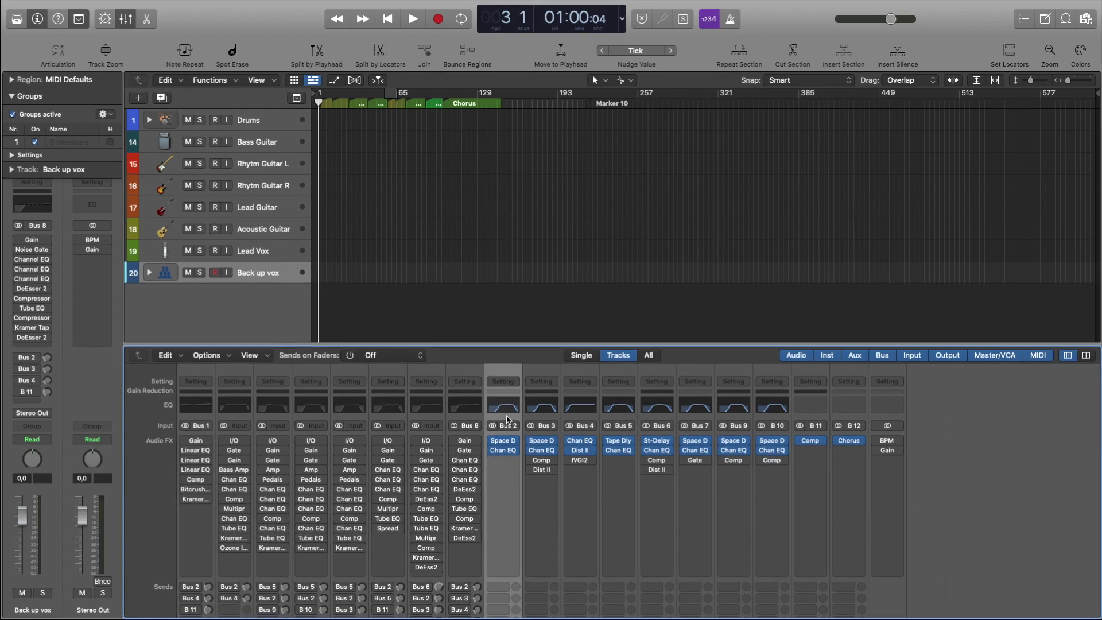
{"action": "scroll", "coordinate": [508, 418], "scroll_direction": "down", "scroll_amount": 3}
{"action": "scroll", "coordinate": [506, 419], "scroll_direction": "down", "scroll_amount": 5}
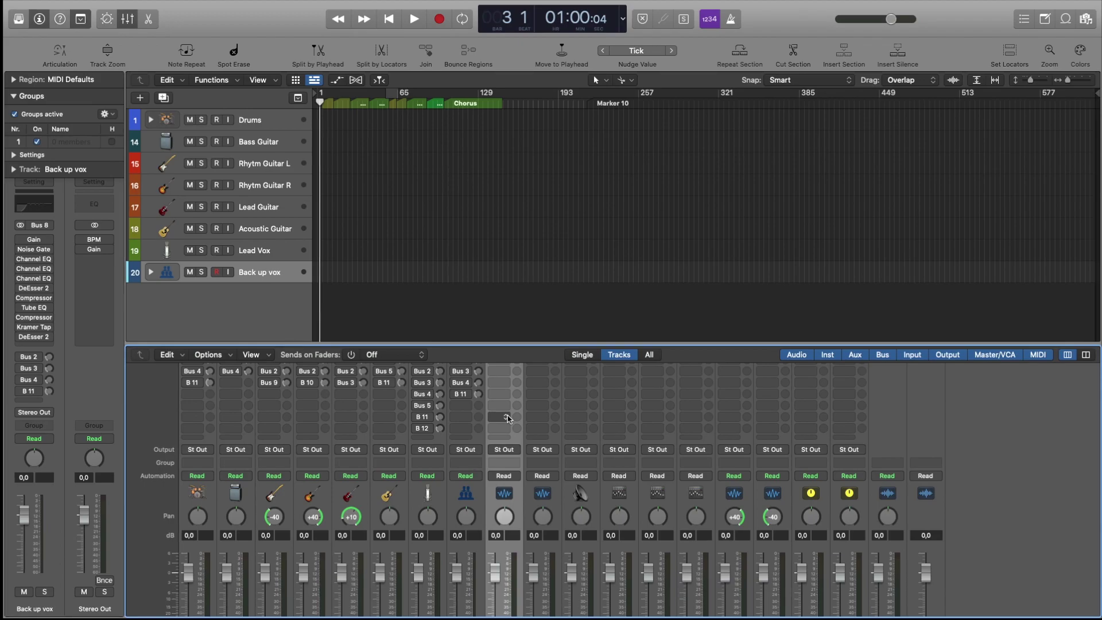
{"action": "scroll", "coordinate": [508, 418], "scroll_direction": "up", "scroll_amount": 10}
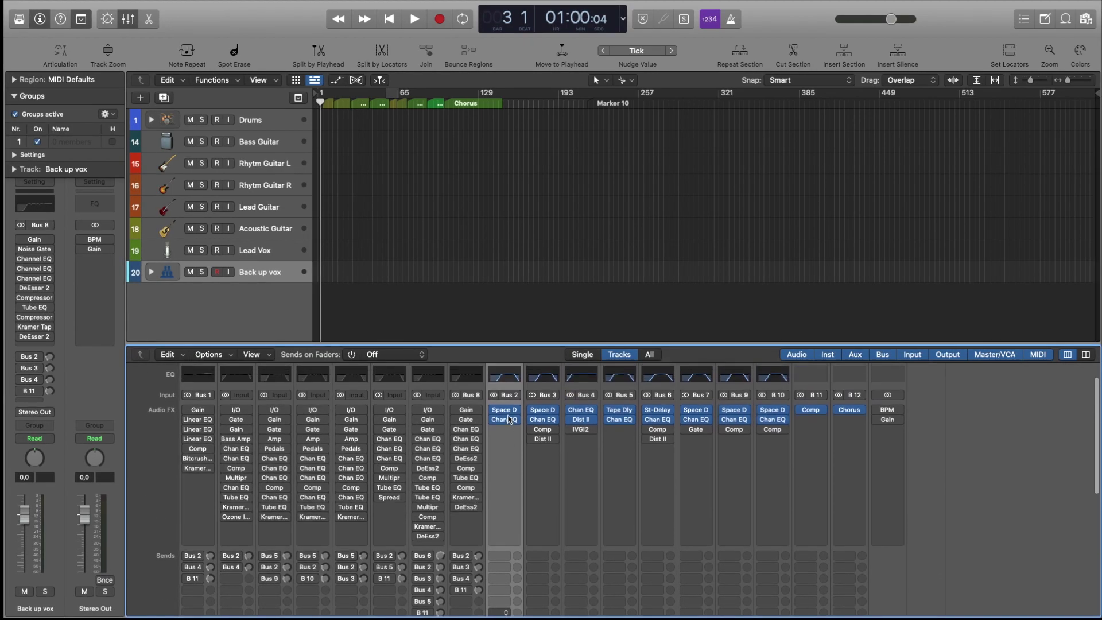
Create a new auxiliary channel strip in the mixer and set its input to Bus 13
{"action": "left_click", "coordinate": [223, 356]}
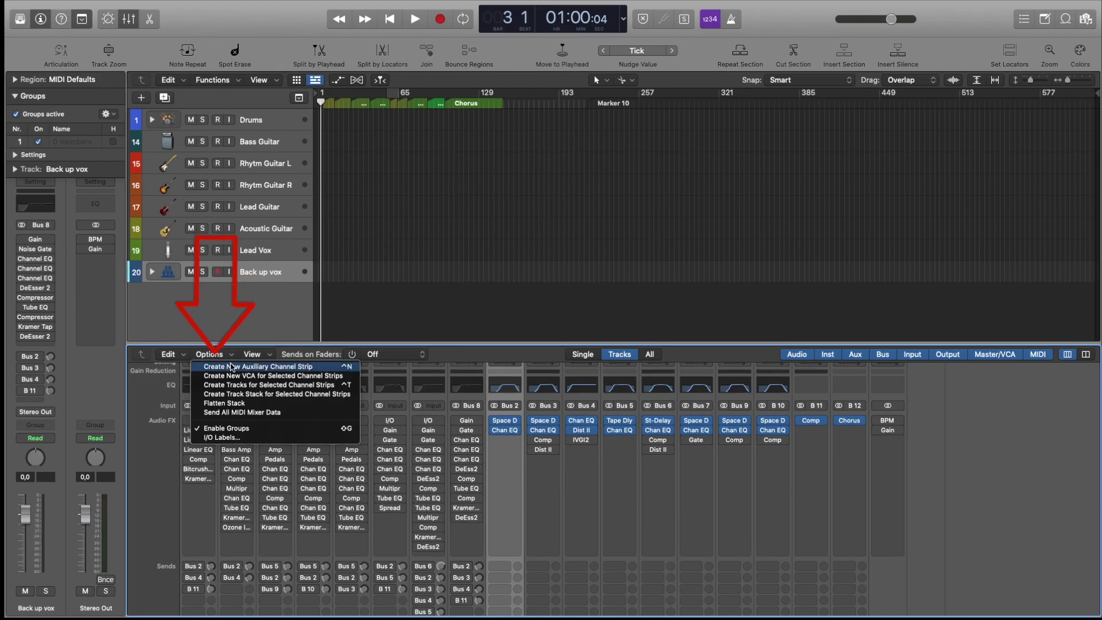
{"action": "left_click", "coordinate": [242, 367]}
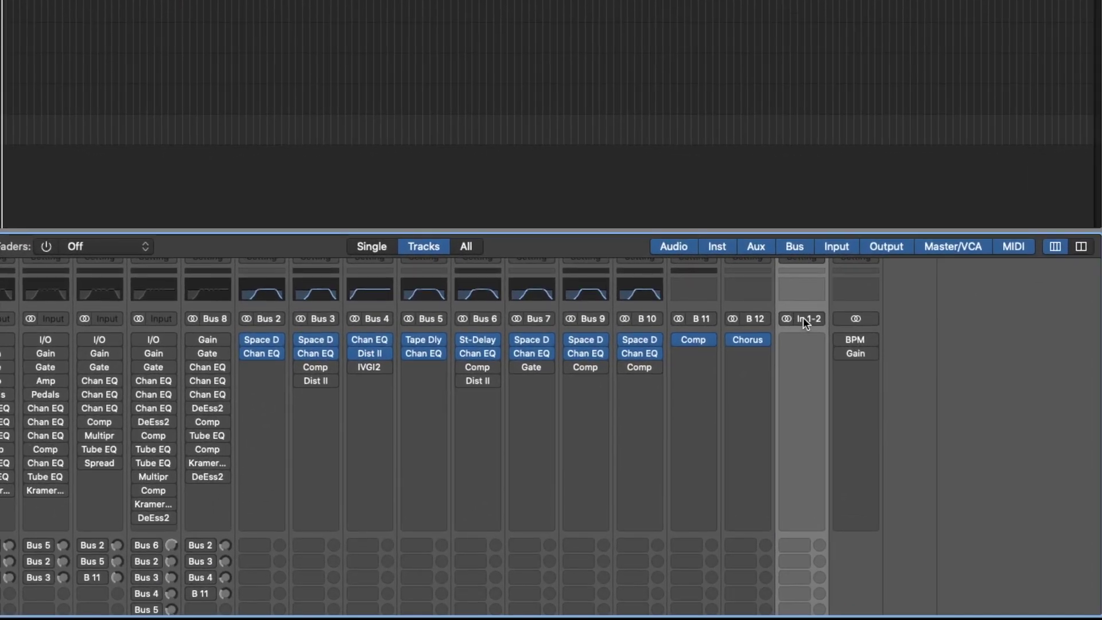
{"action": "left_click", "coordinate": [804, 319]}
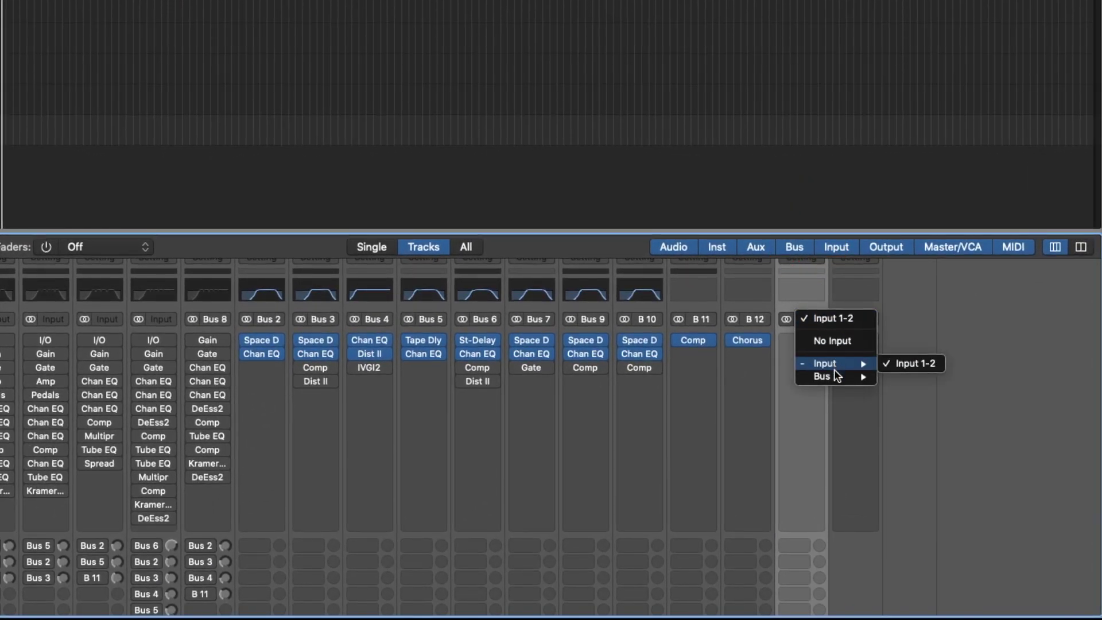
{"action": "mouse_move", "coordinate": [836, 375]}
{"action": "left_click", "coordinate": [576, 261]}
Insert the ChromaVerb reverb on the new Bus 13 aux channel and close its plug-in window
{"action": "left_click", "coordinate": [805, 353]}
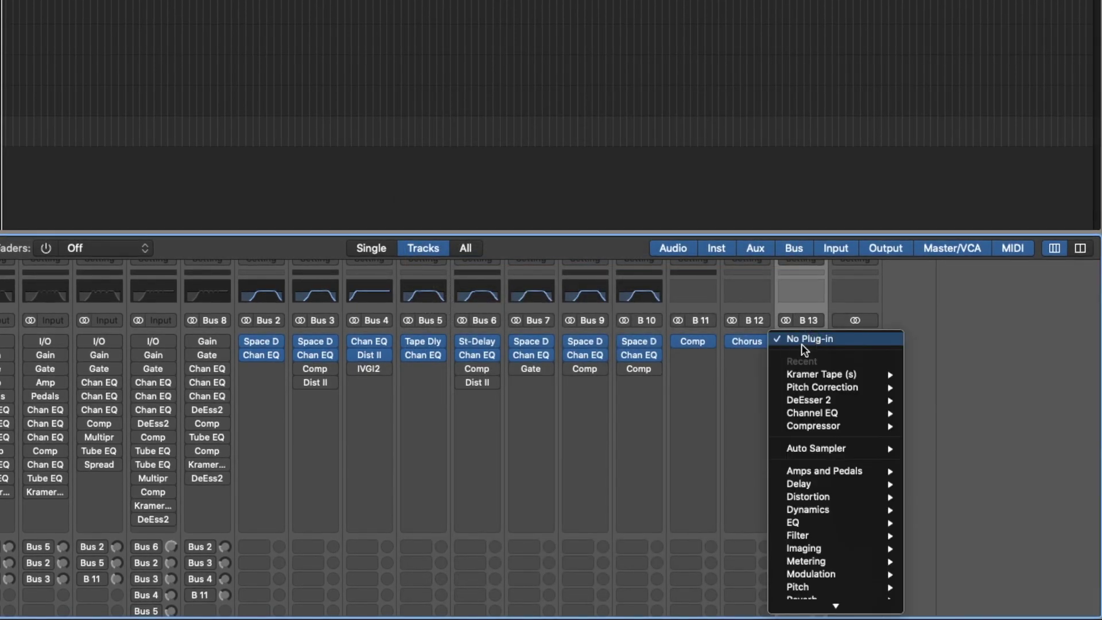
{"action": "mouse_move", "coordinate": [837, 544]}
{"action": "mouse_move", "coordinate": [887, 546]}
{"action": "key", "text": "Escape"}
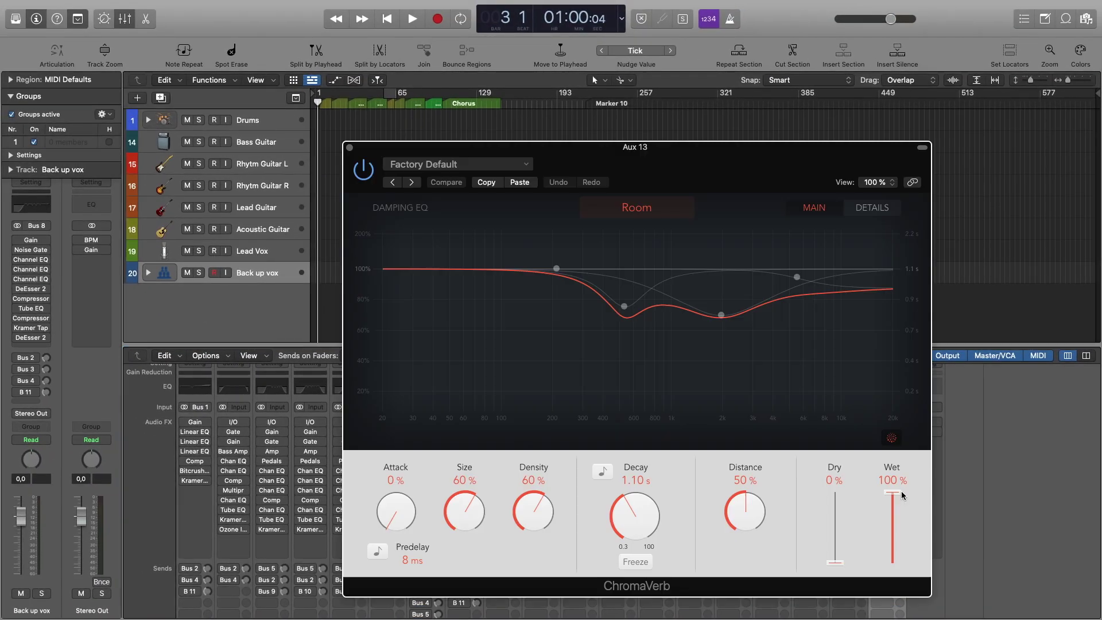
{"action": "left_click_drag", "start_coordinate": [674, 171], "coordinate": [644, 149]}
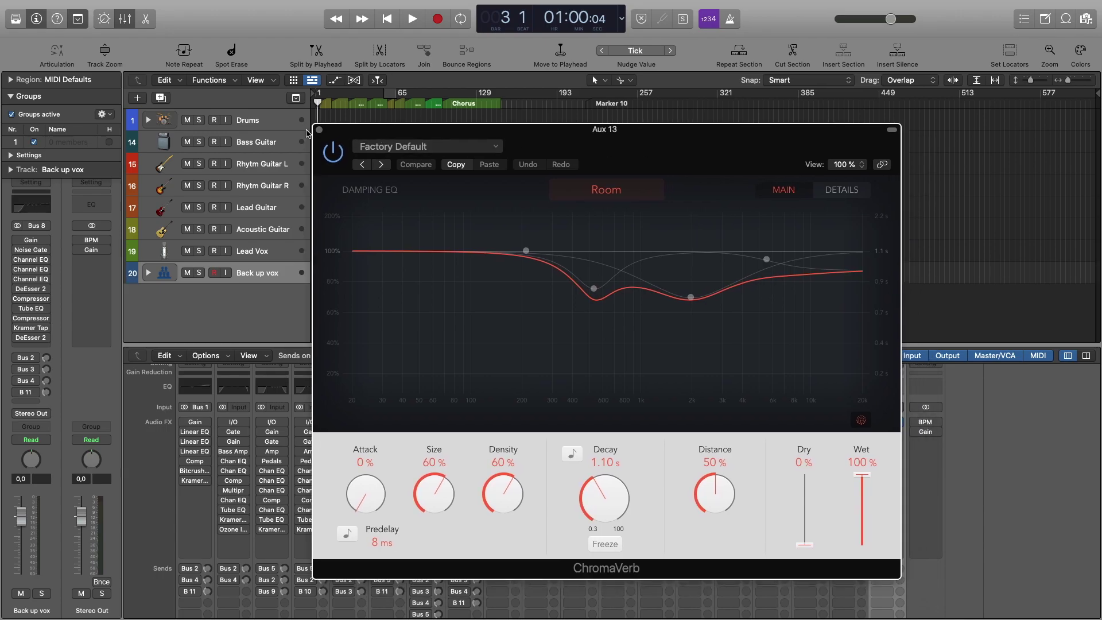
{"action": "left_click", "coordinate": [318, 131]}
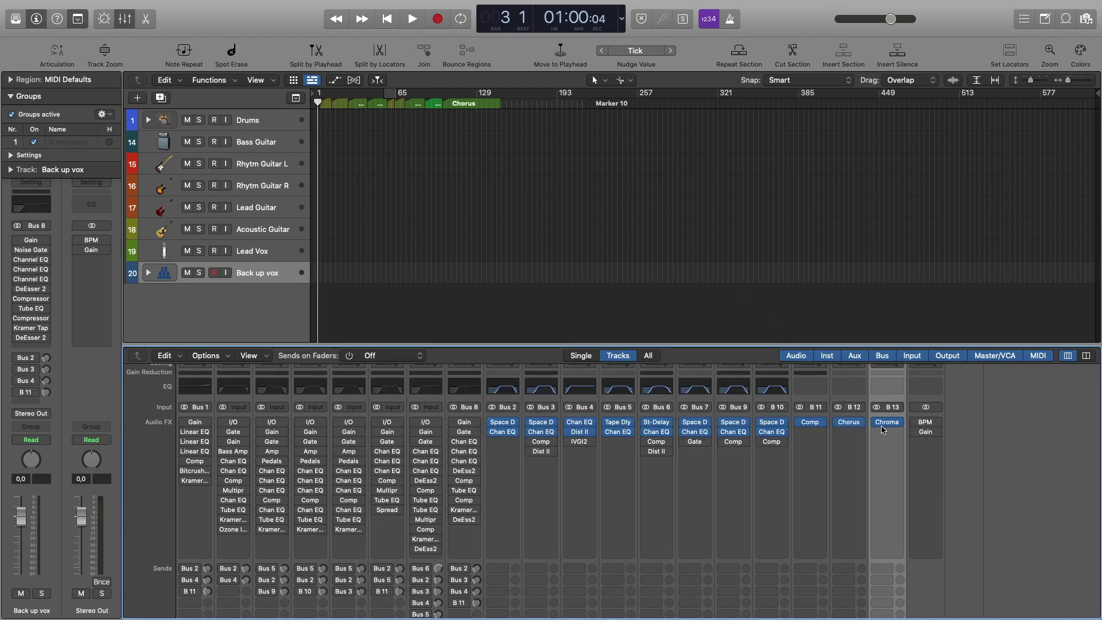
Add a send to Bus 13 on the Lead Vox channel and raise its send level
{"action": "scroll", "coordinate": [888, 430], "scroll_direction": "down", "scroll_amount": 5}
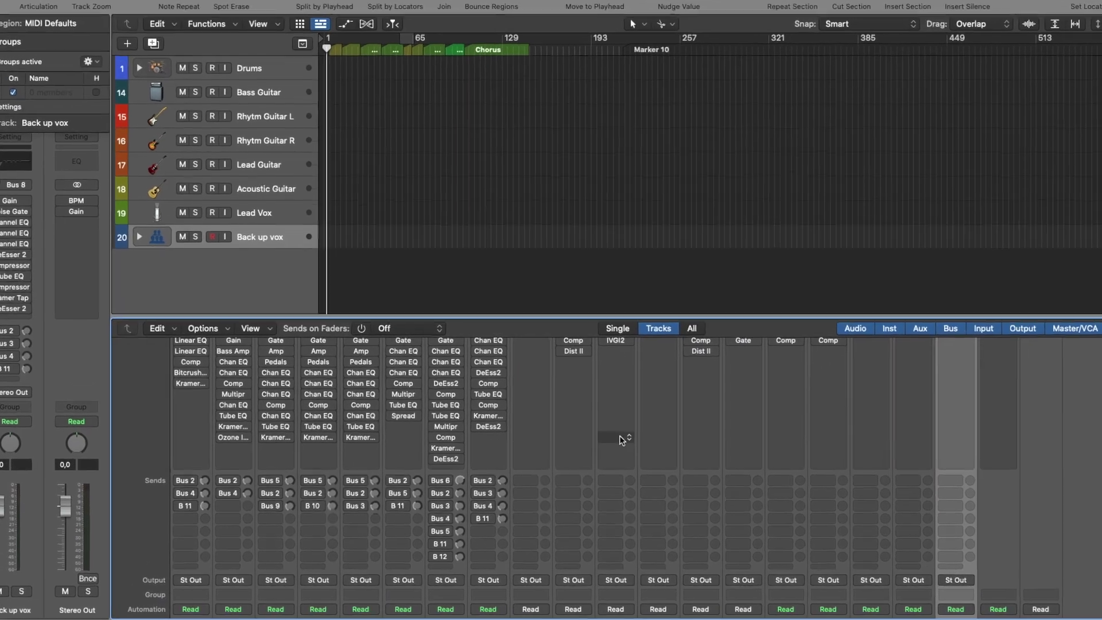
{"action": "scroll", "coordinate": [574, 460], "scroll_direction": "down", "scroll_amount": 6}
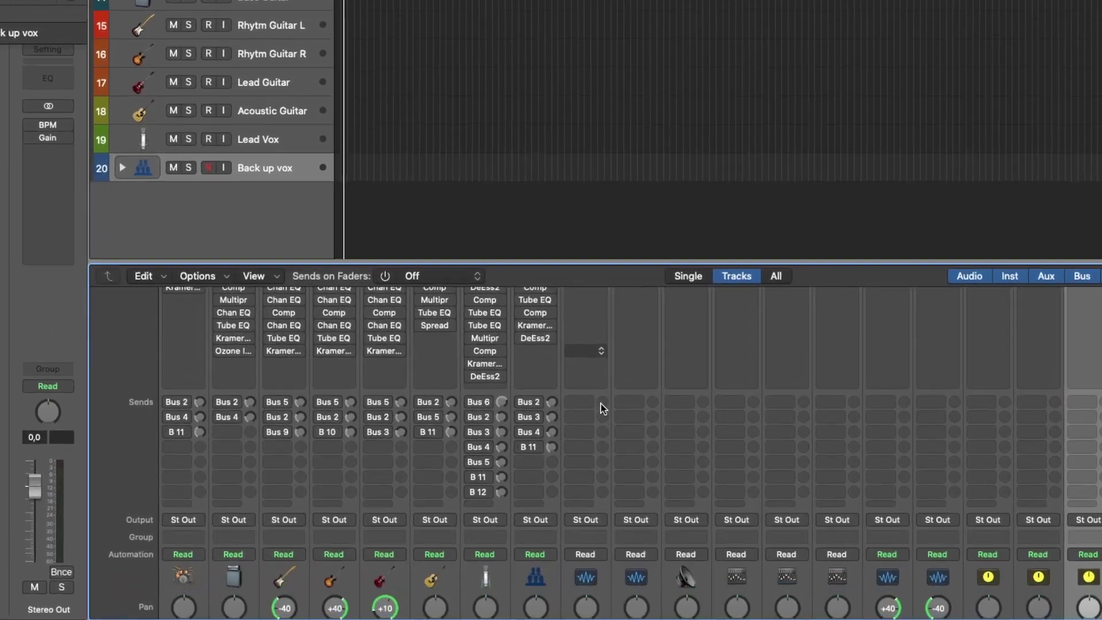
{"action": "left_click", "coordinate": [510, 515]}
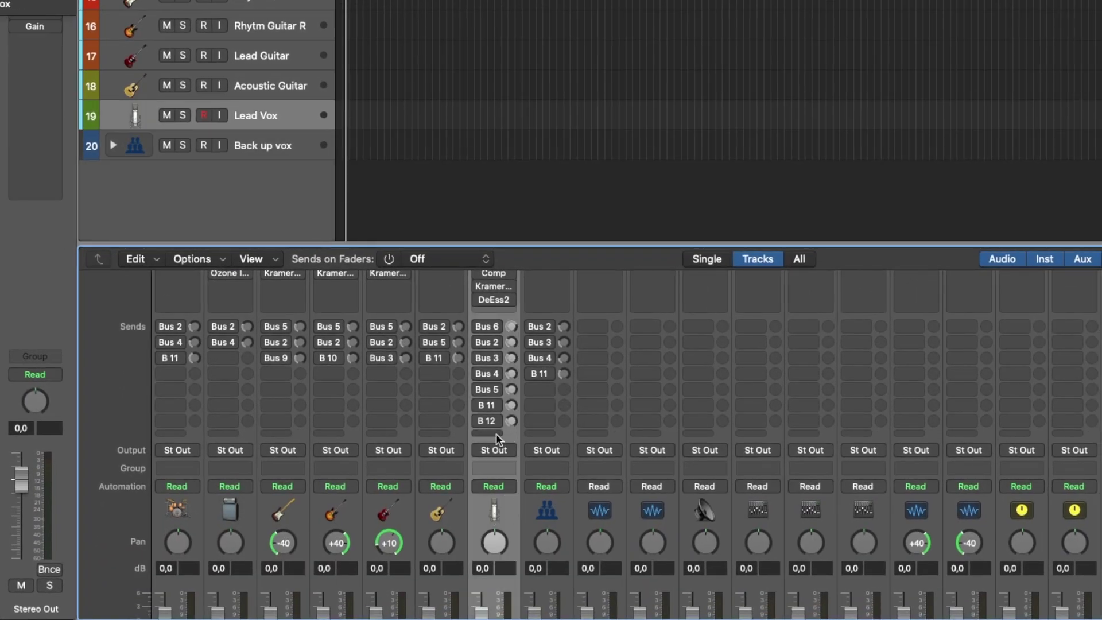
{"action": "left_click", "coordinate": [494, 433]}
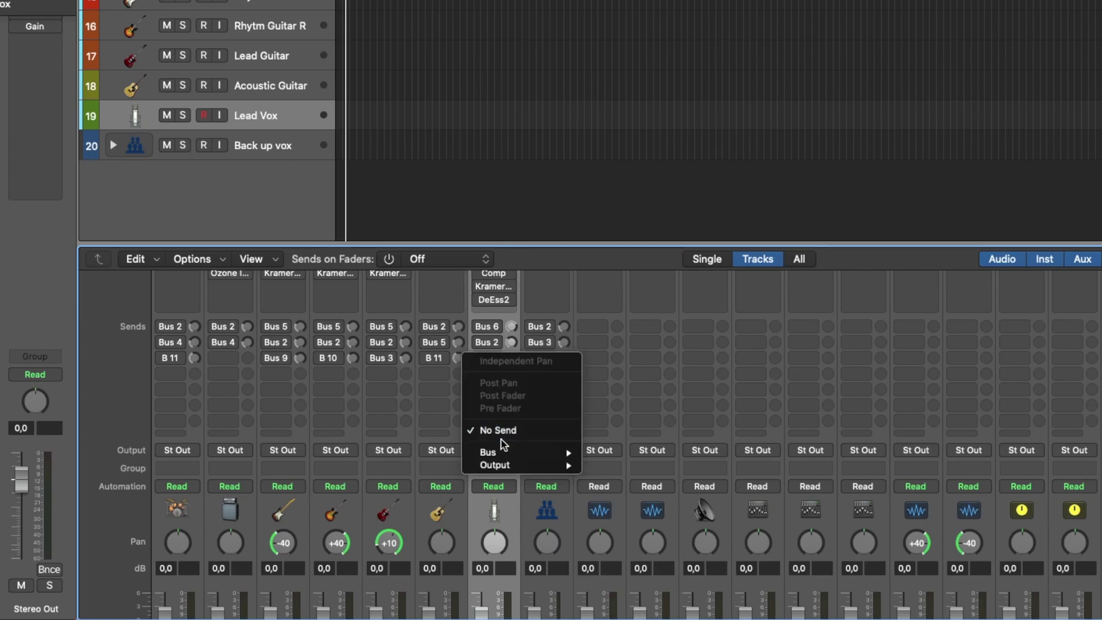
{"action": "mouse_move", "coordinate": [525, 455]}
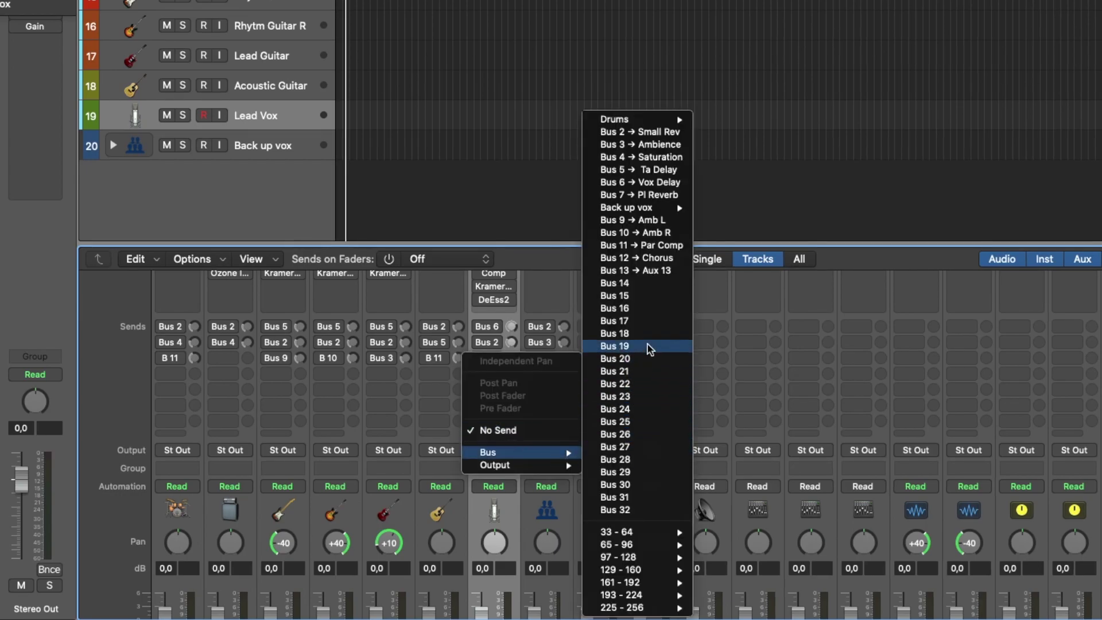
{"action": "left_click", "coordinate": [661, 270]}
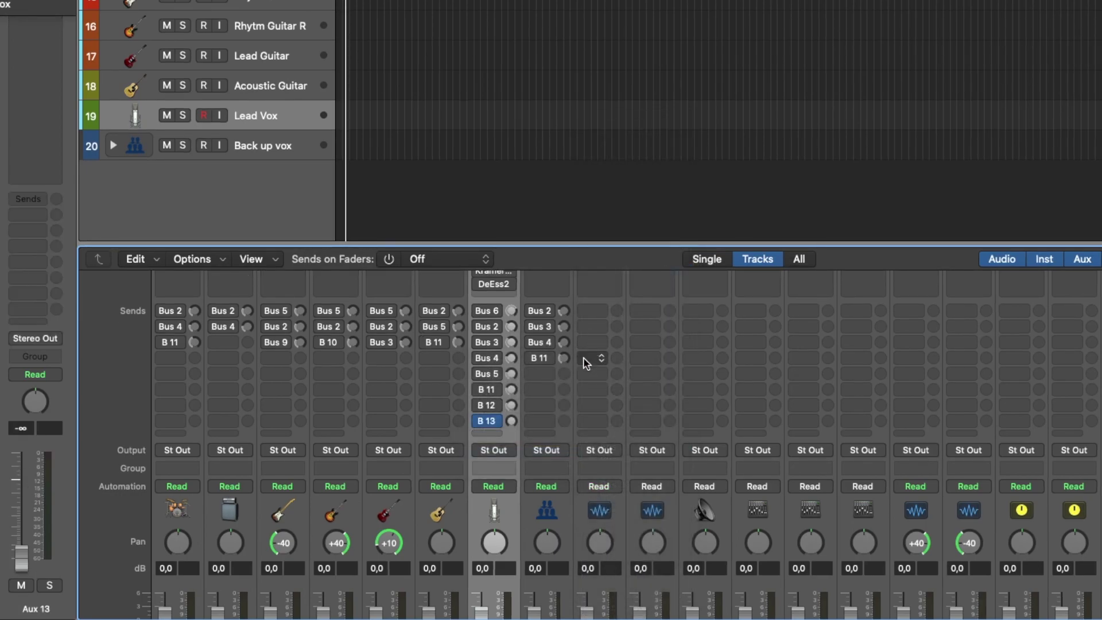
{"action": "left_click_drag", "start_coordinate": [511, 425], "coordinate": [516, 386]}
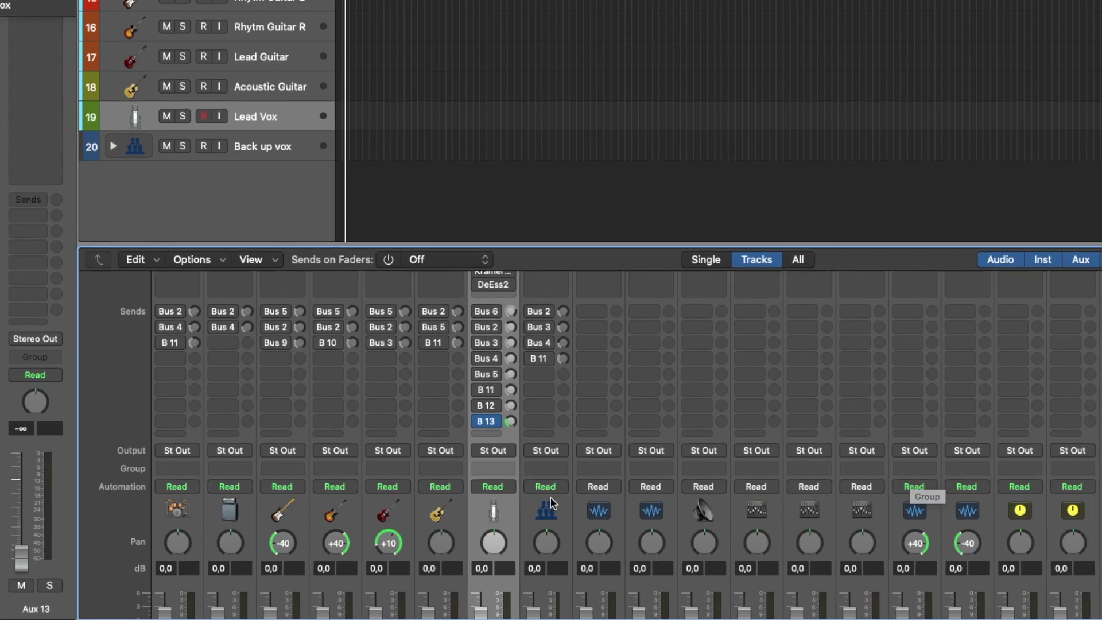
Examine the aux effect channels from Small Rev to Pl Reverb in the mixer, including their bus inputs and plug-ins
{"action": "scroll", "coordinate": [566, 502], "scroll_direction": "down", "scroll_amount": 5}
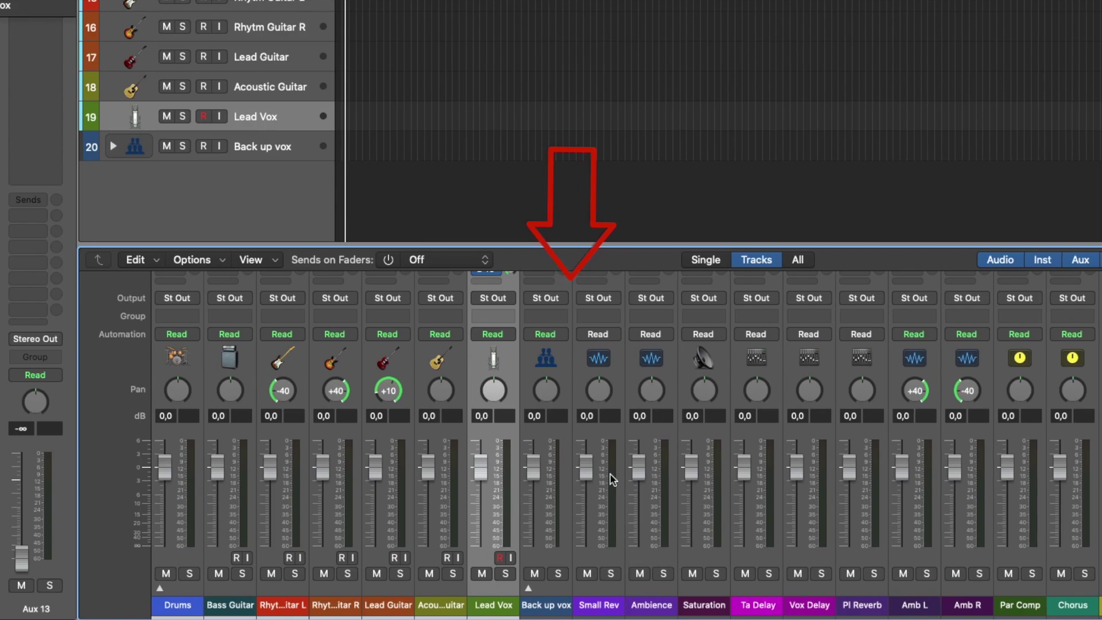
{"action": "left_click", "coordinate": [615, 378]}
{"action": "left_click", "coordinate": [664, 377]}
{"action": "left_click", "coordinate": [718, 376]}
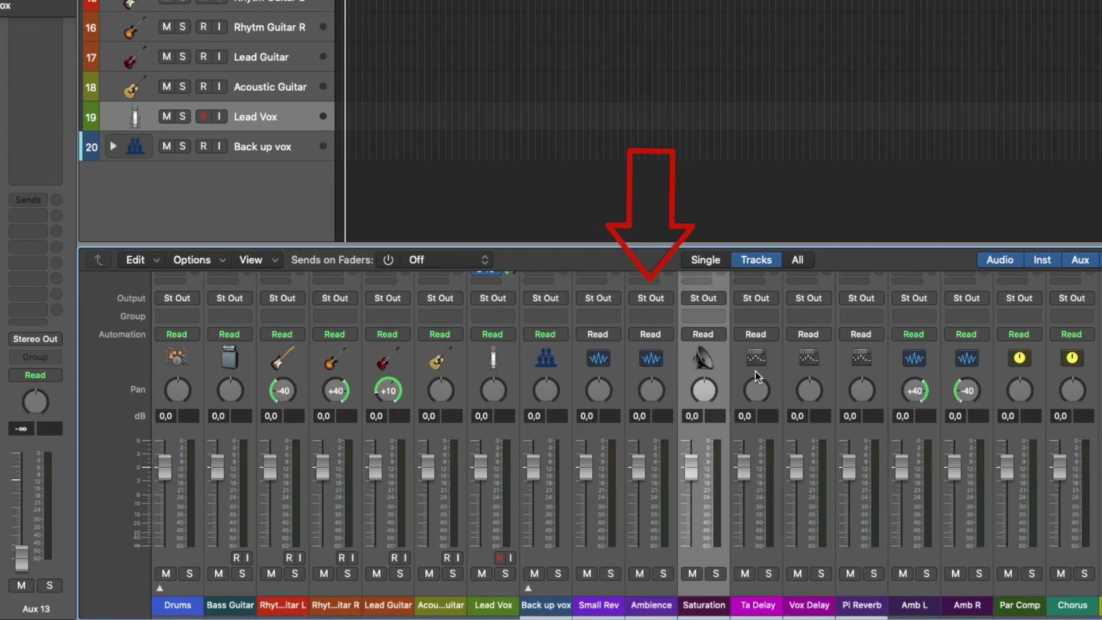
{"action": "left_click", "coordinate": [757, 377]}
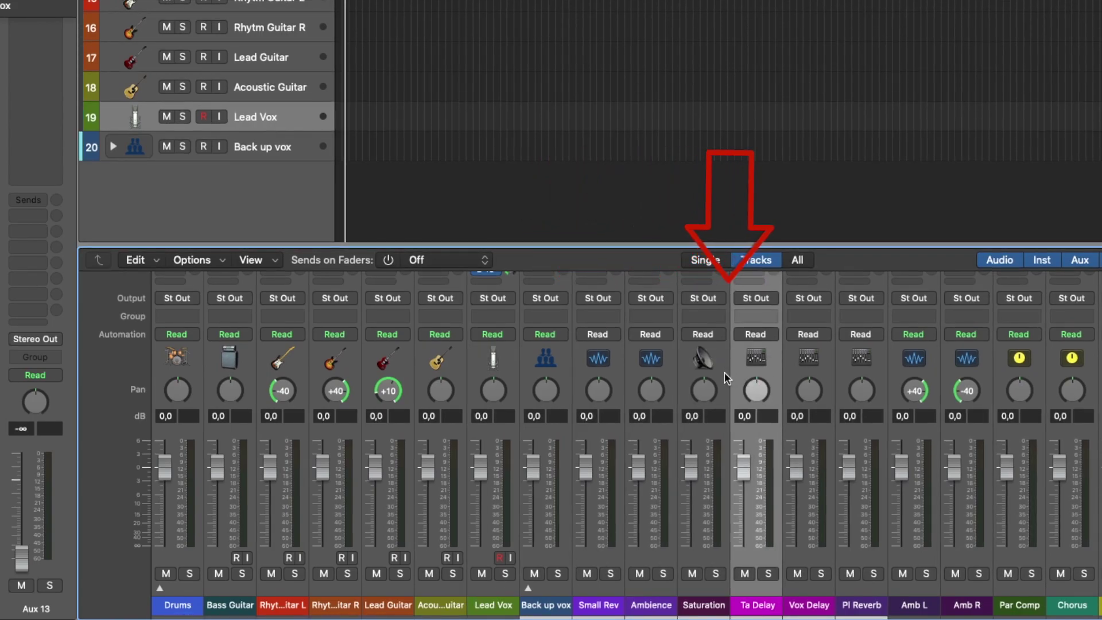
{"action": "left_click", "coordinate": [843, 372]}
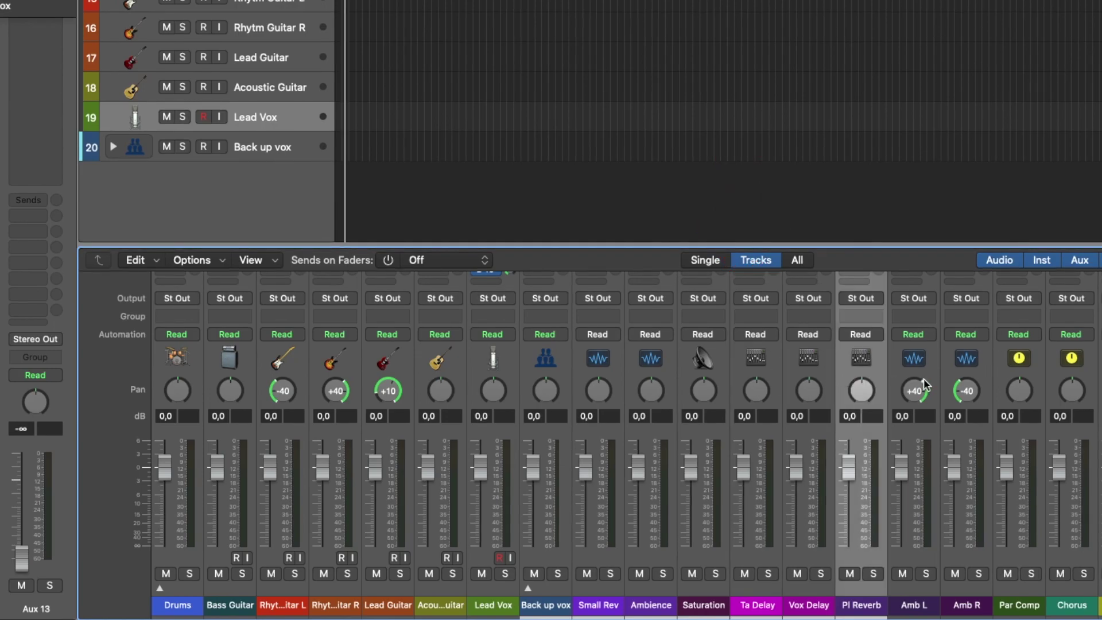
{"action": "scroll", "coordinate": [930, 380], "scroll_direction": "up", "scroll_amount": 10}
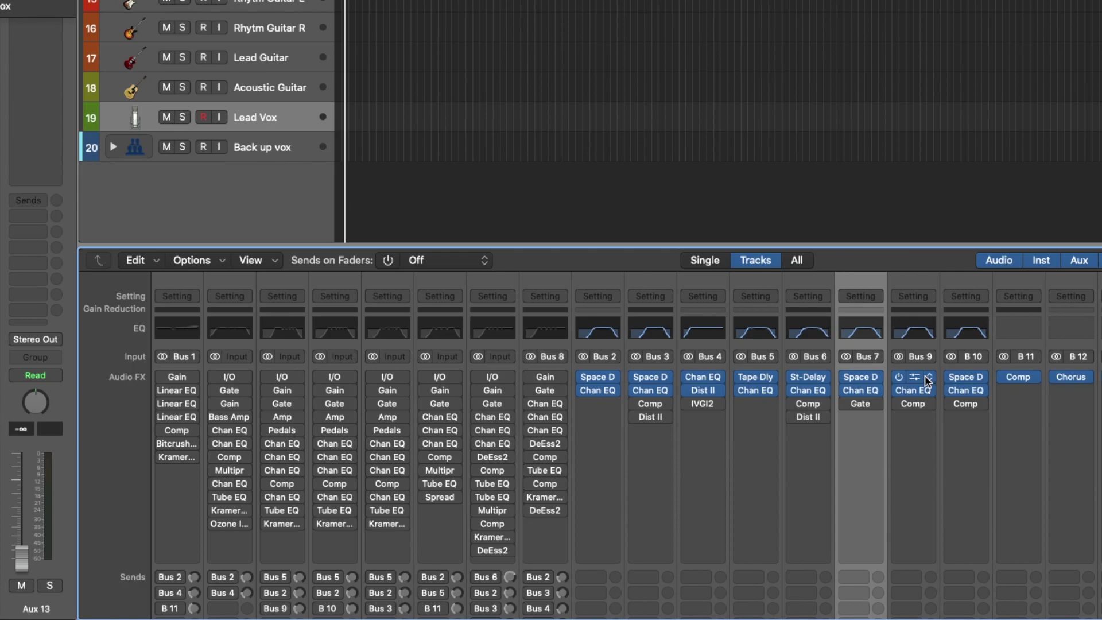
Add a send to Bus 13 on the Back up vox channel and raise its send level to about -14.0 dB
{"action": "left_click", "coordinate": [231, 150]}
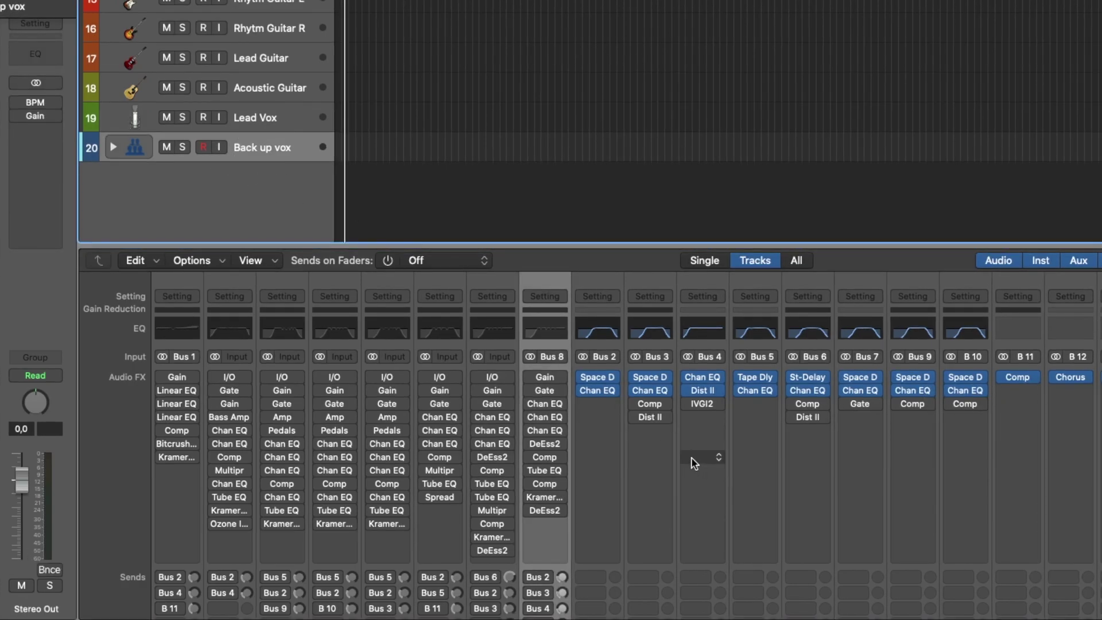
{"action": "scroll", "coordinate": [591, 450], "scroll_direction": "down", "scroll_amount": 5}
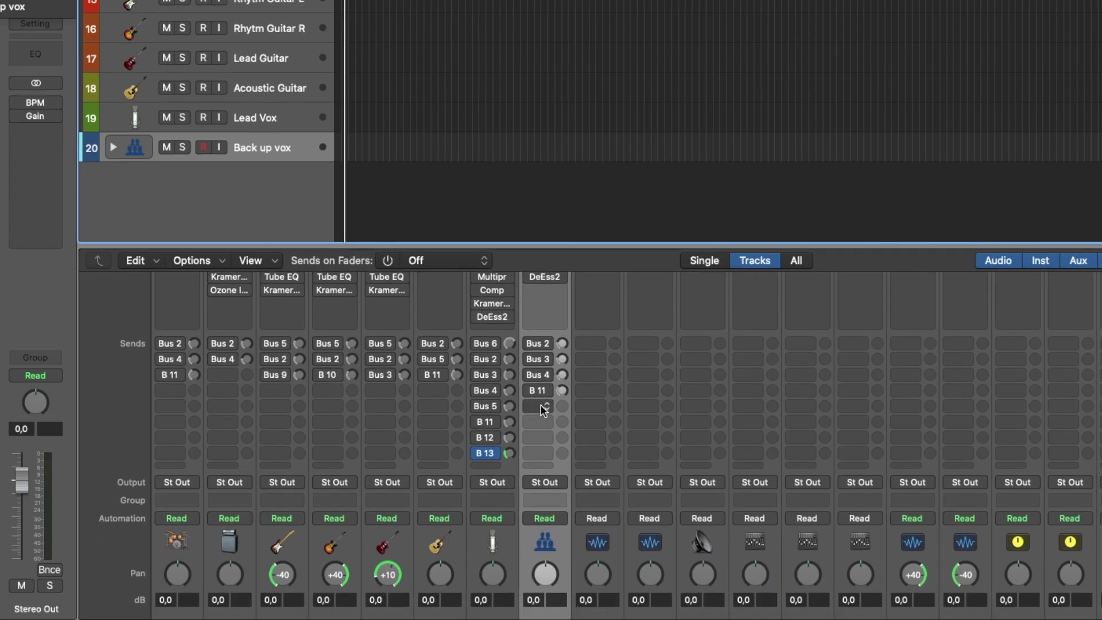
{"action": "left_click", "coordinate": [542, 407]}
{"action": "mouse_move", "coordinate": [561, 426]}
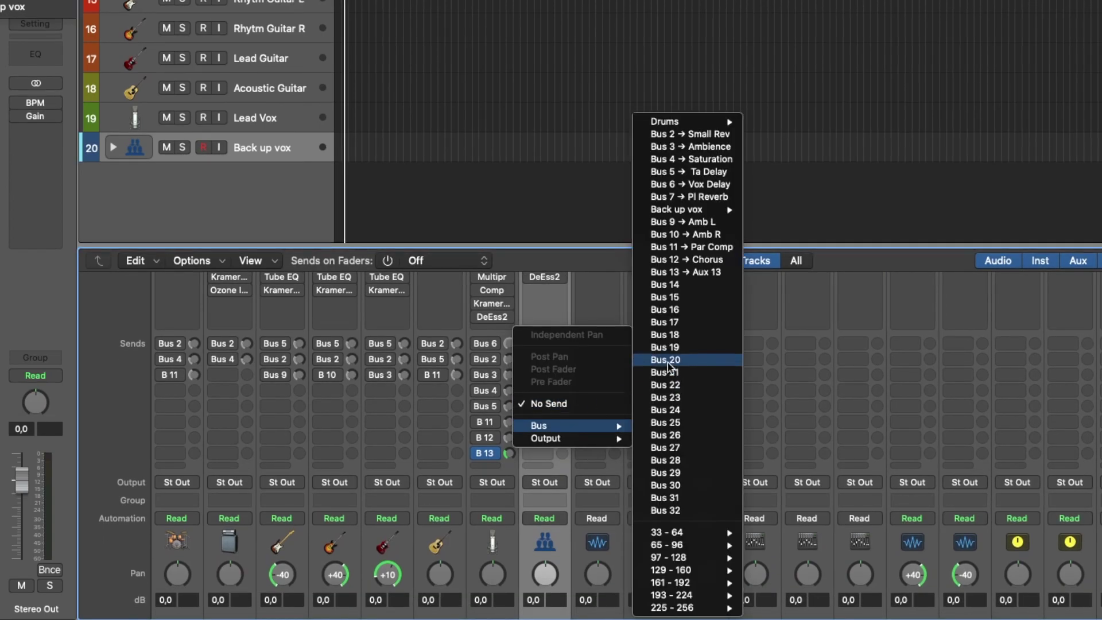
{"action": "left_click", "coordinate": [716, 278]}
{"action": "left_click_drag", "start_coordinate": [562, 406], "coordinate": [552, 384]}
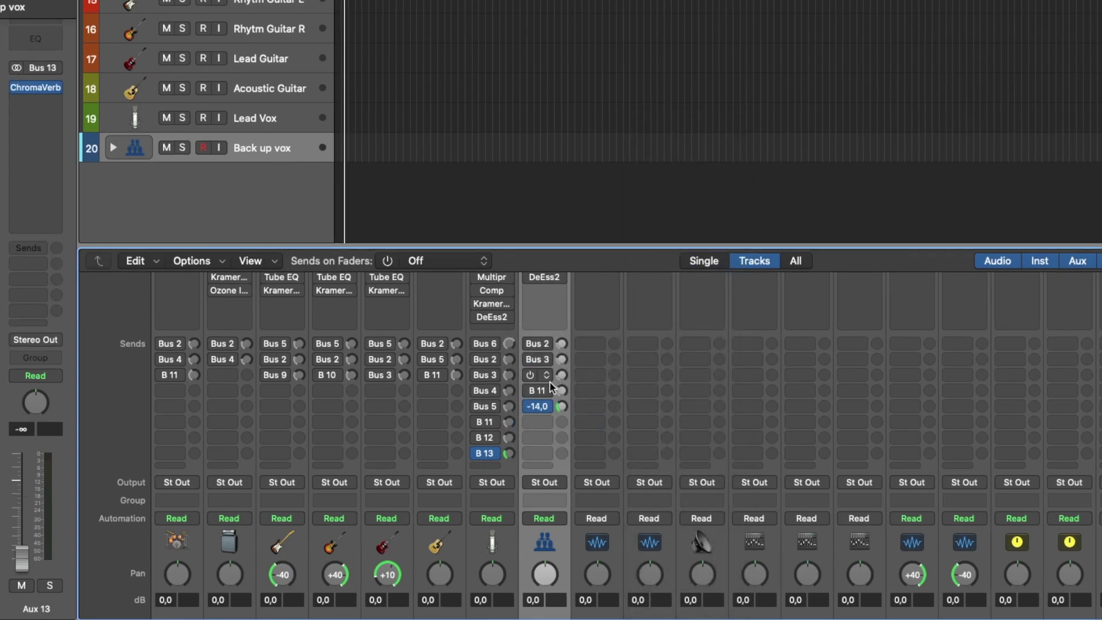